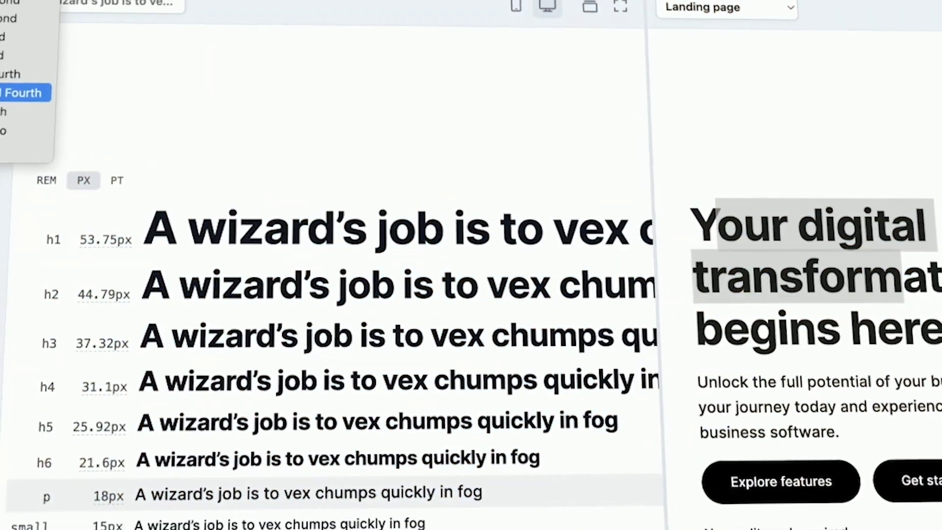
- Change the Typescale ratio to 1.414 Augmented Fourth, making h1 143.87px
{"action": "key", "text": "Down"}
{"action": "key", "text": "Return"}
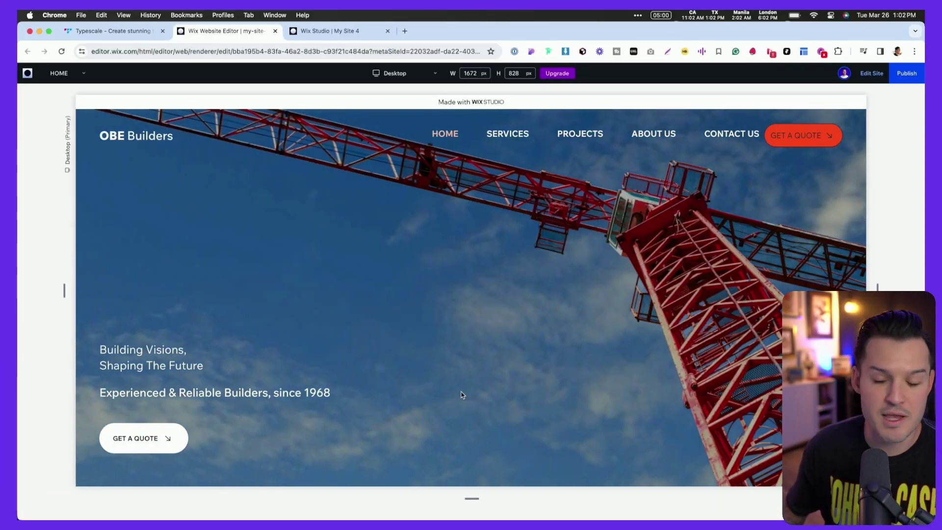
{"action": "scroll", "coordinate": [672, 260], "scroll_direction": "down", "scroll_amount": 1}
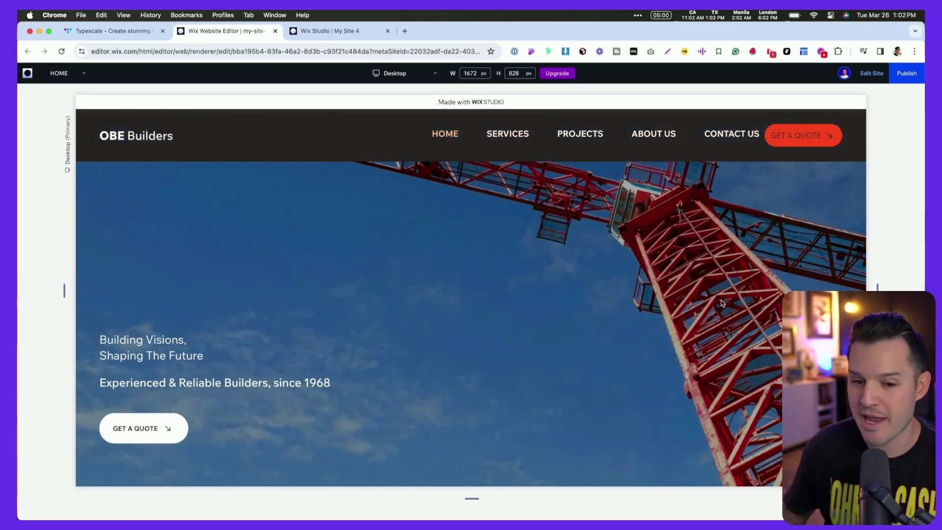
{"action": "mouse_move", "coordinate": [877, 288]}
{"action": "left_mouse_down"}
{"action": "mouse_move", "coordinate": [530, 294]}
{"action": "mouse_move", "coordinate": [792, 281]}
{"action": "mouse_move", "coordinate": [888, 287]}
{"action": "left_mouse_up"}
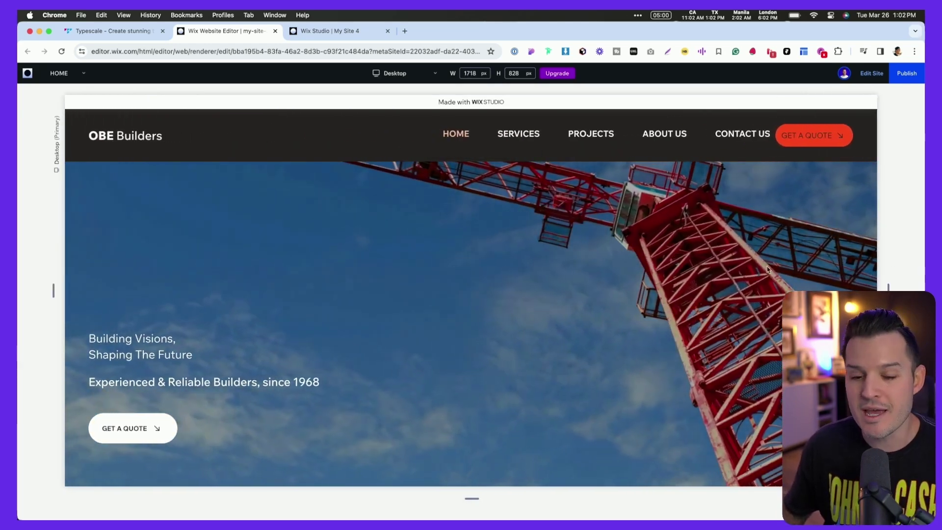
{"action": "scroll", "coordinate": [436, 301], "scroll_direction": "down", "scroll_amount": 3}
{"action": "scroll", "coordinate": [435, 300], "scroll_direction": "down", "scroll_amount": 2}
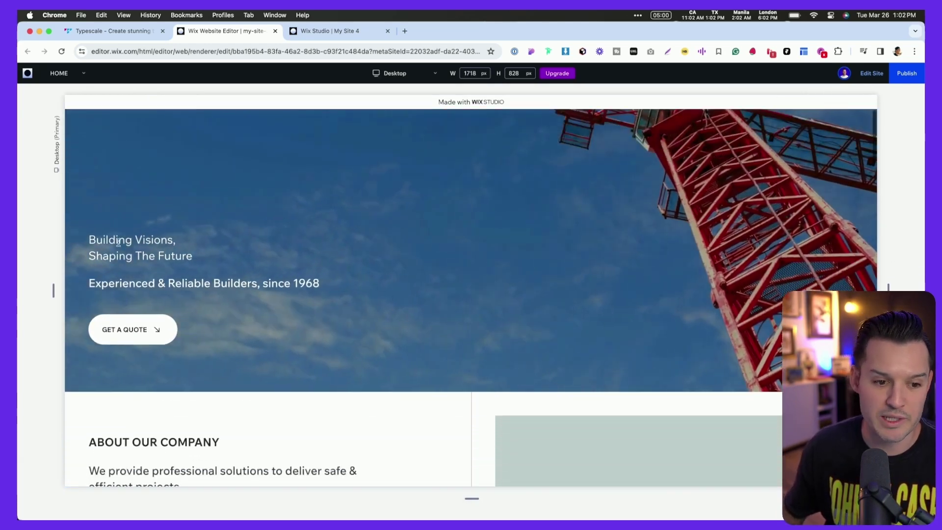
{"action": "left_click_drag", "start_coordinate": [97, 240], "coordinate": [183, 255]}
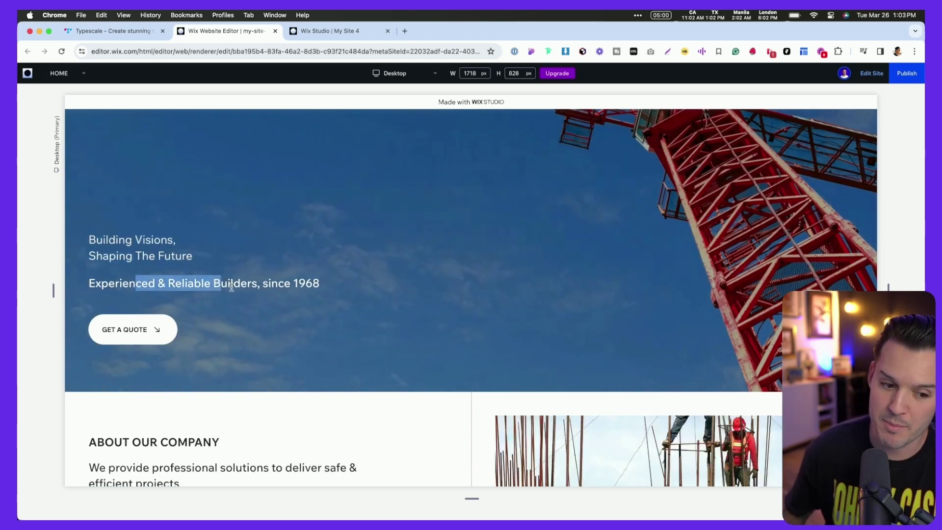
{"action": "scroll", "coordinate": [216, 344], "scroll_direction": "down", "scroll_amount": 9}
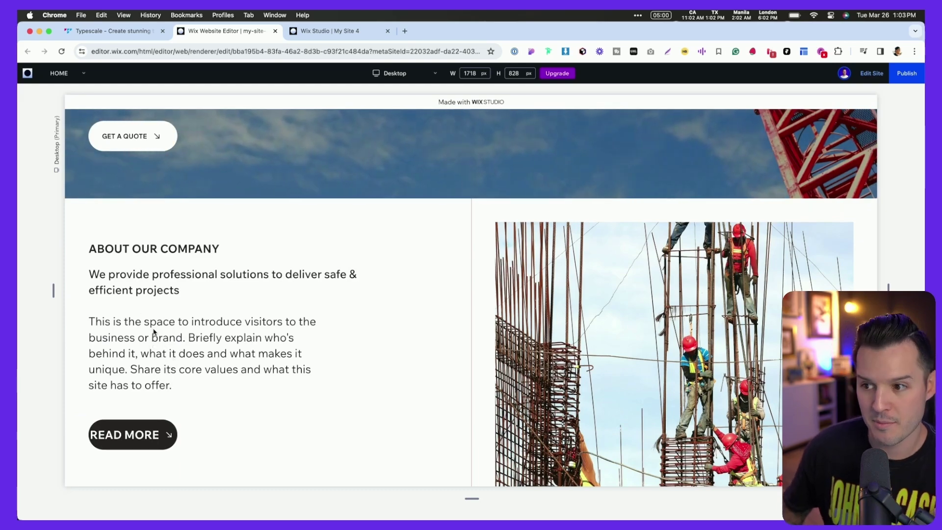
{"action": "scroll", "coordinate": [153, 329], "scroll_direction": "down", "scroll_amount": 8}
{"action": "scroll", "coordinate": [151, 329], "scroll_direction": "down", "scroll_amount": 6}
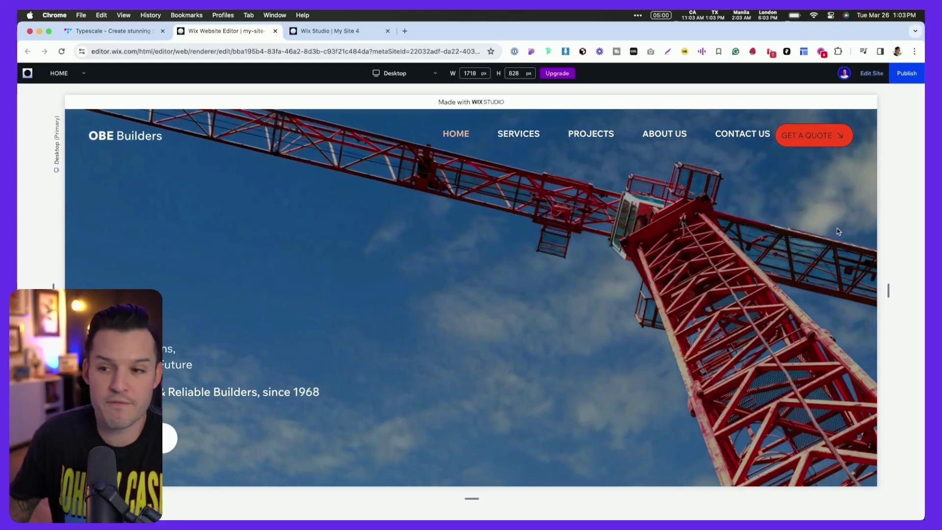
- Set the hero heading 'Building Visions, Shaping The Future' to font size 84
{"action": "left_click", "coordinate": [872, 73]}
{"action": "scroll", "coordinate": [297, 346], "scroll_direction": "down", "scroll_amount": 1}
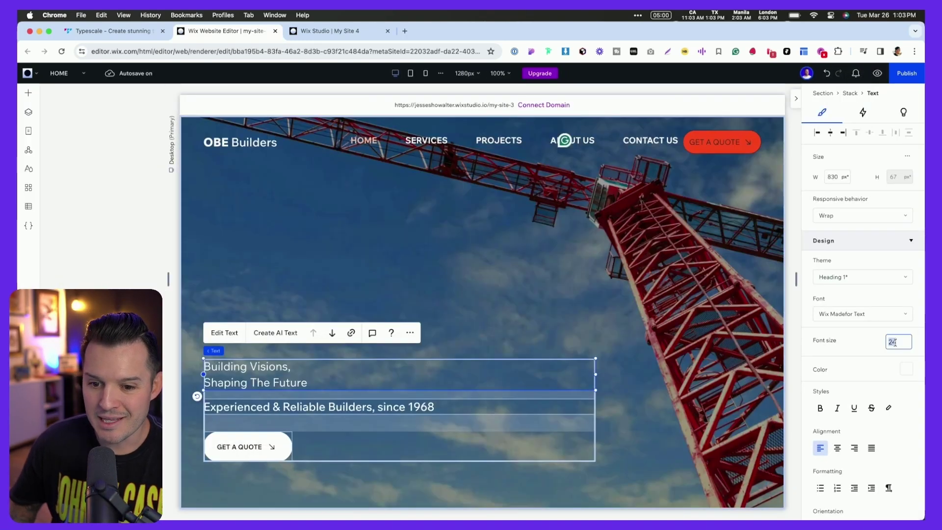
{"action": "key", "text": "shift+Up"}
{"action": "key", "text": "shift+Up"}
{"action": "key", "text": "shift+Up"}
{"action": "key", "text": "shift+Up"}
{"action": "key", "text": "shift+Up"}
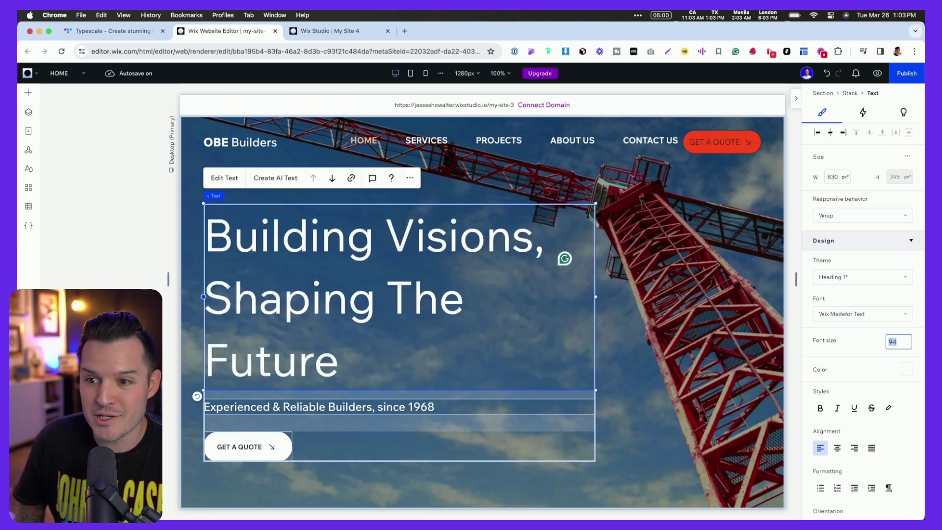
{"action": "type", "text": "84"}
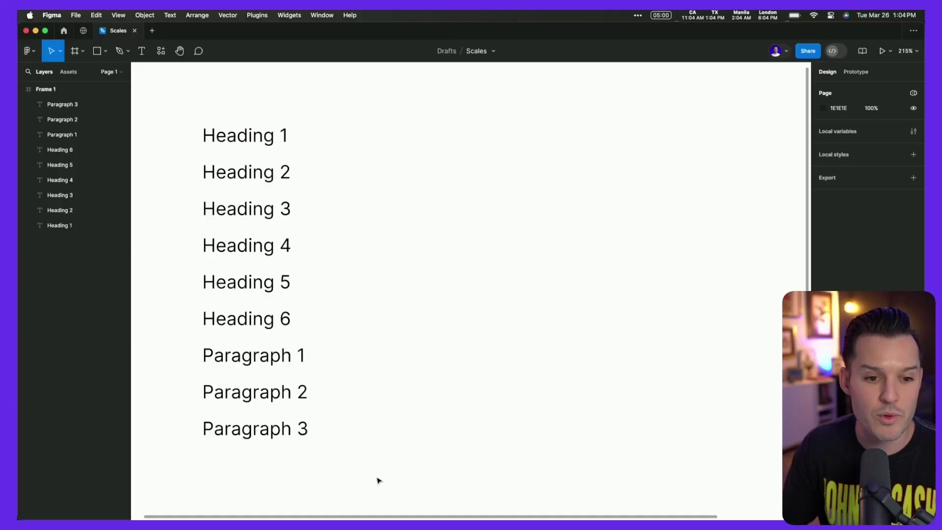
- Select the Paragraph 2 text layer, undoing an accidental move of it
{"action": "left_click", "coordinate": [269, 400]}
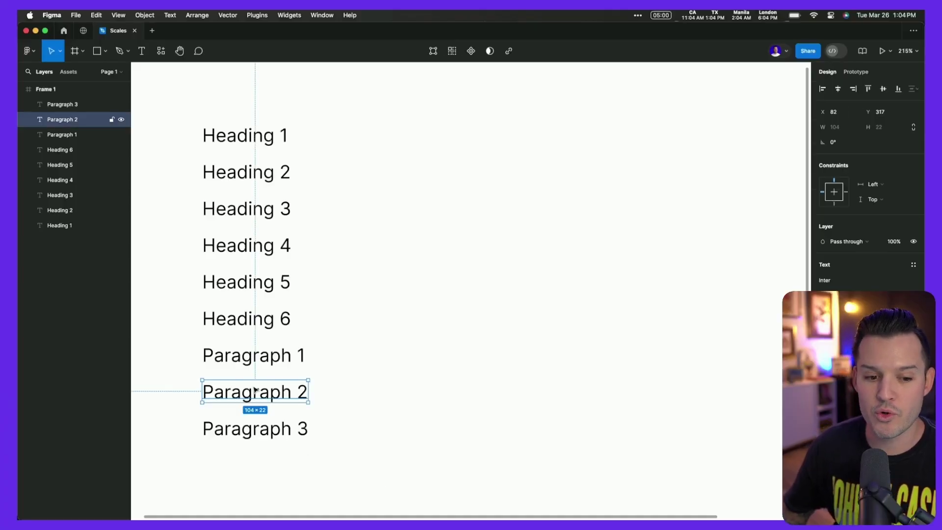
{"action": "left_click_drag", "start_coordinate": [222, 397], "coordinate": [326, 398]}
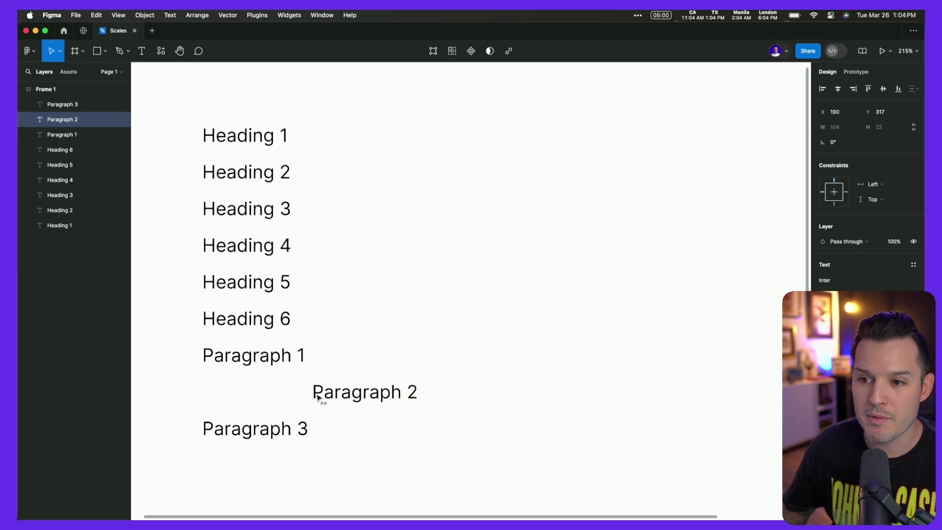
{"action": "key", "text": "cmd+z"}
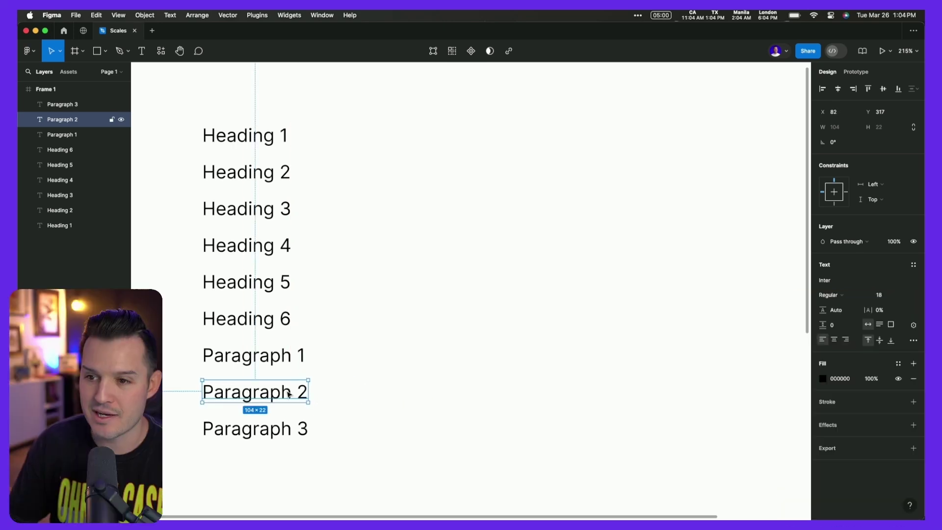
{"action": "scroll", "coordinate": [508, 401], "scroll_direction": "left", "scroll_amount": 8}
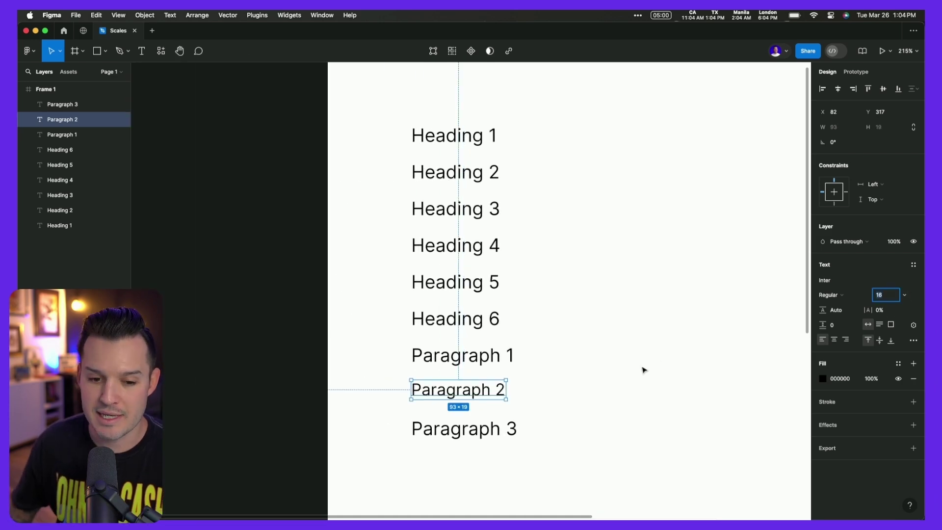
{"action": "left_click", "coordinate": [584, 360]}
{"action": "scroll", "coordinate": [242, 376], "scroll_direction": "right", "scroll_amount": 10}
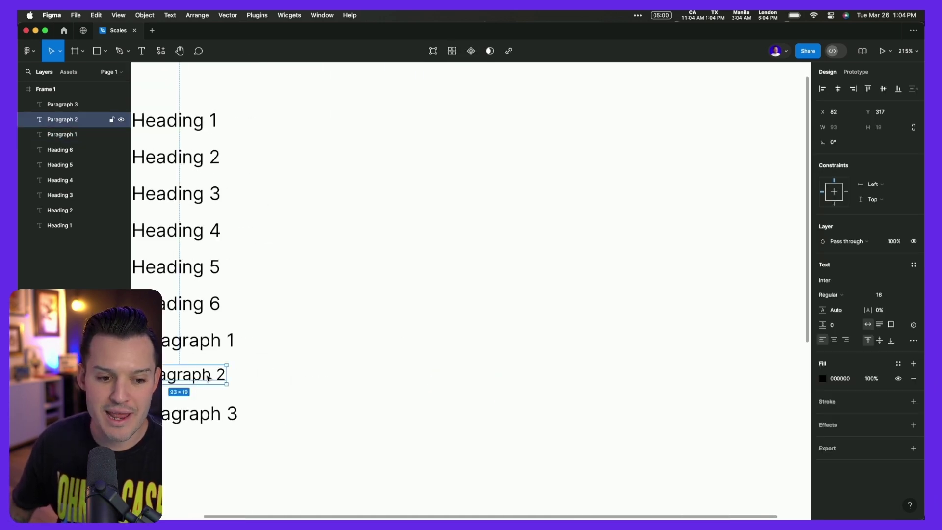
{"action": "scroll", "coordinate": [422, 369], "scroll_direction": "left", "scroll_amount": 5}
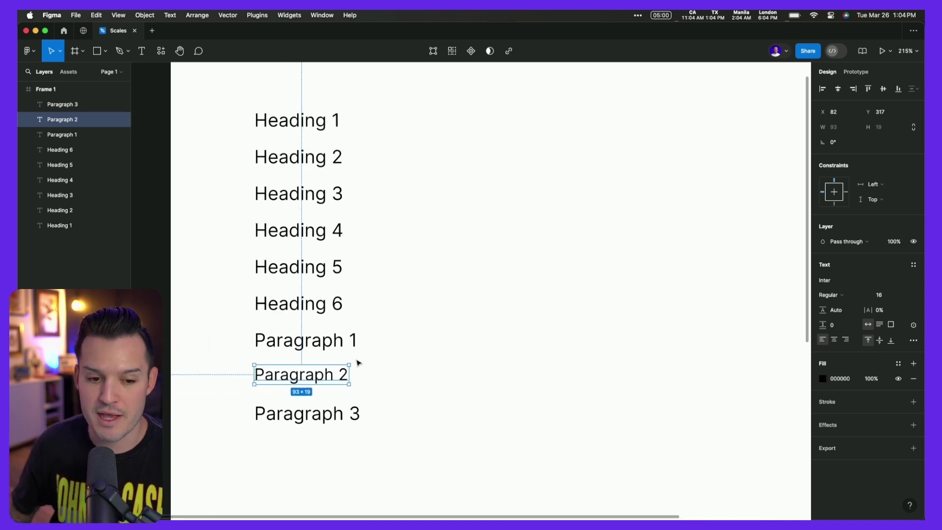
- Select the Paragraph 3, Paragraph 1 and Heading 6 text layers in turn
{"action": "left_click", "coordinate": [334, 419]}
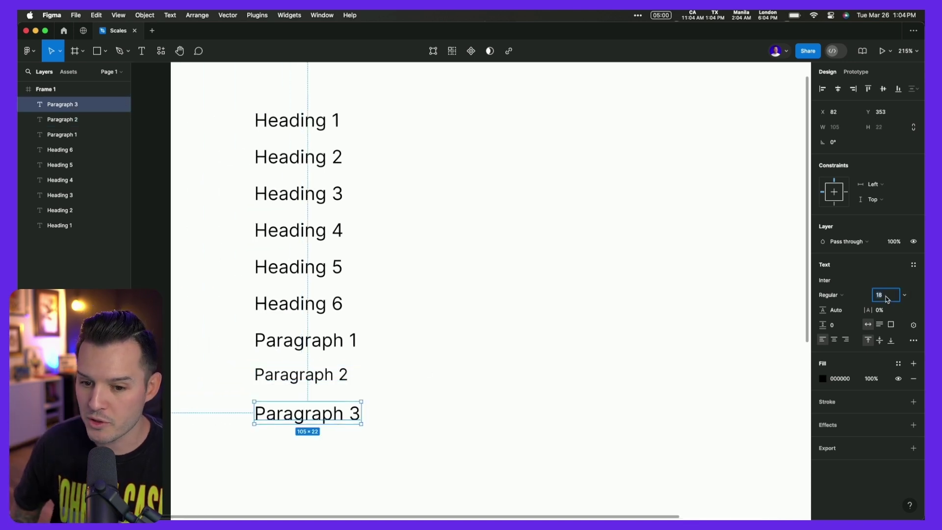
{"action": "left_click", "coordinate": [353, 344]}
{"action": "left_click", "coordinate": [321, 311]}
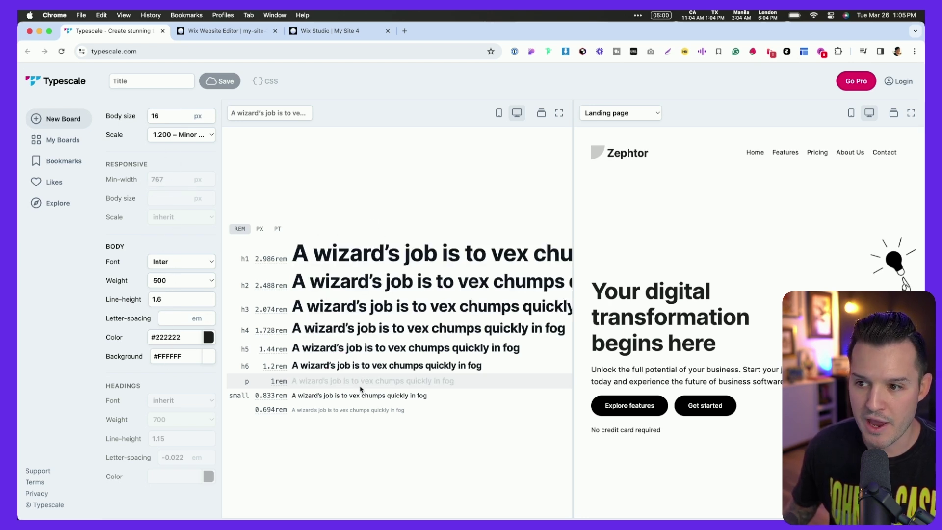
{"action": "left_click", "coordinate": [911, 115]}
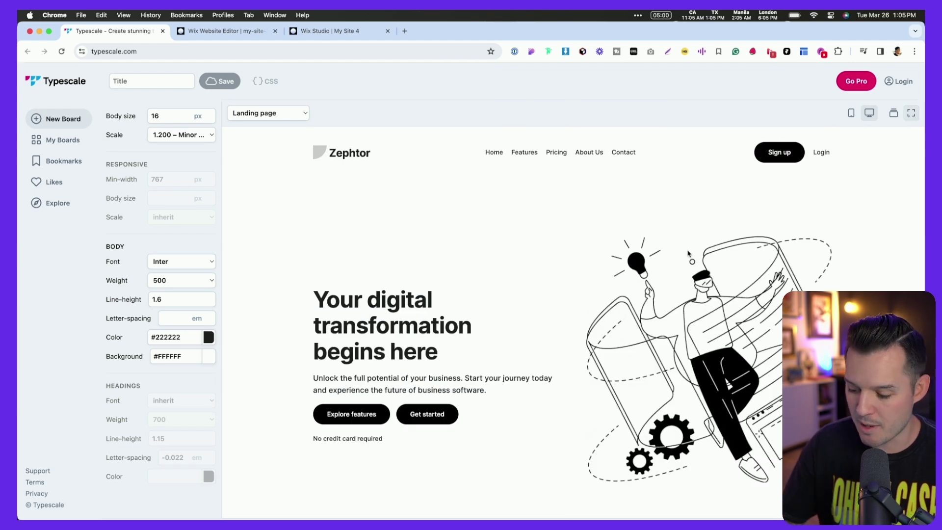
{"action": "scroll", "coordinate": [569, 332], "scroll_direction": "down", "scroll_amount": 2}
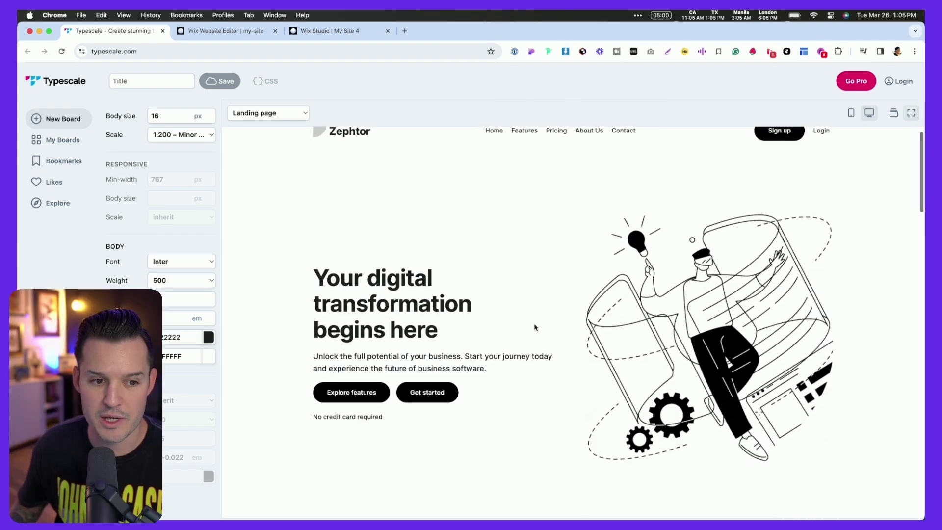
{"action": "left_click", "coordinate": [911, 114]}
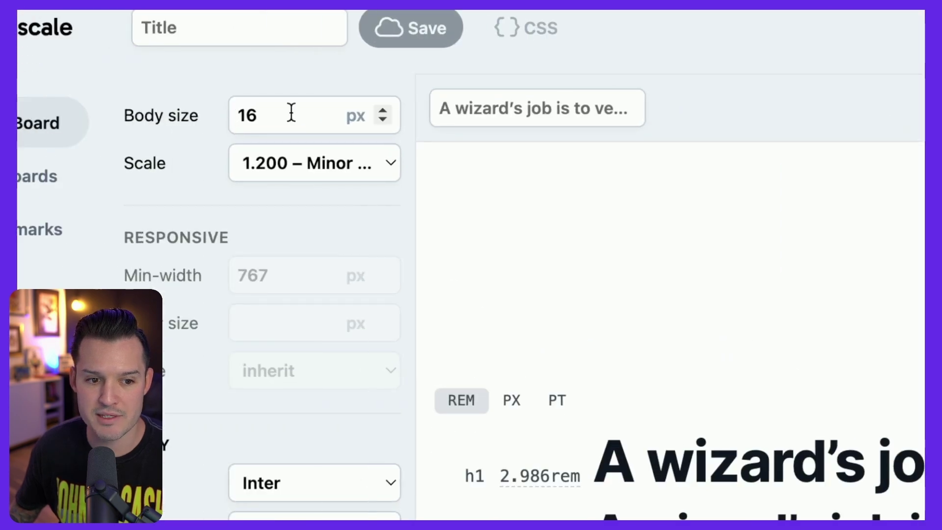
- Try the 1.250 Major Third ratio, then settle on 1.333 Perfect Fourth
{"action": "left_click", "coordinate": [307, 174]}
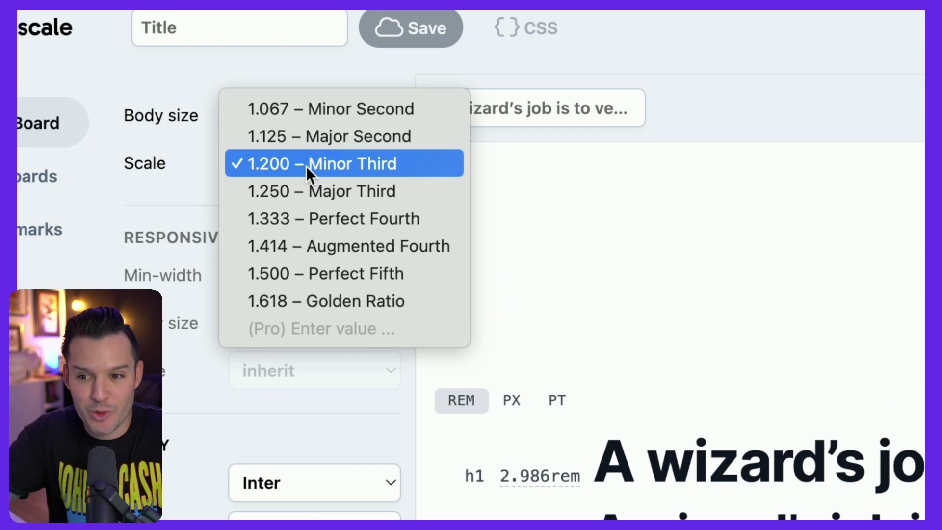
{"action": "left_click", "coordinate": [634, 198]}
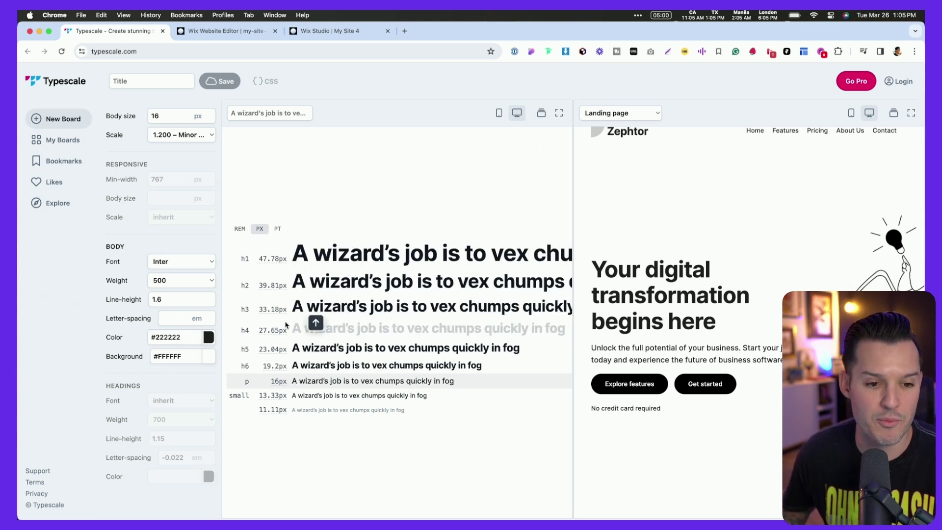
{"action": "left_click", "coordinate": [171, 139]}
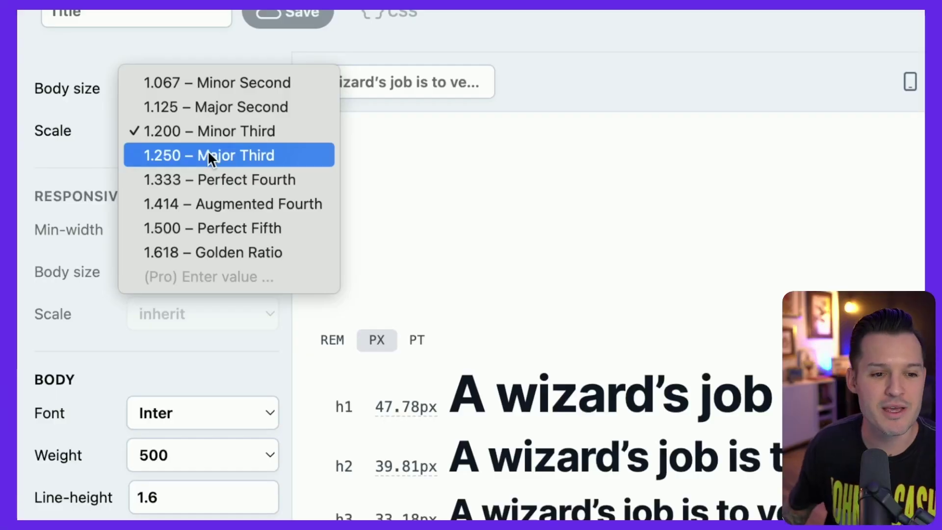
{"action": "left_click", "coordinate": [214, 155]}
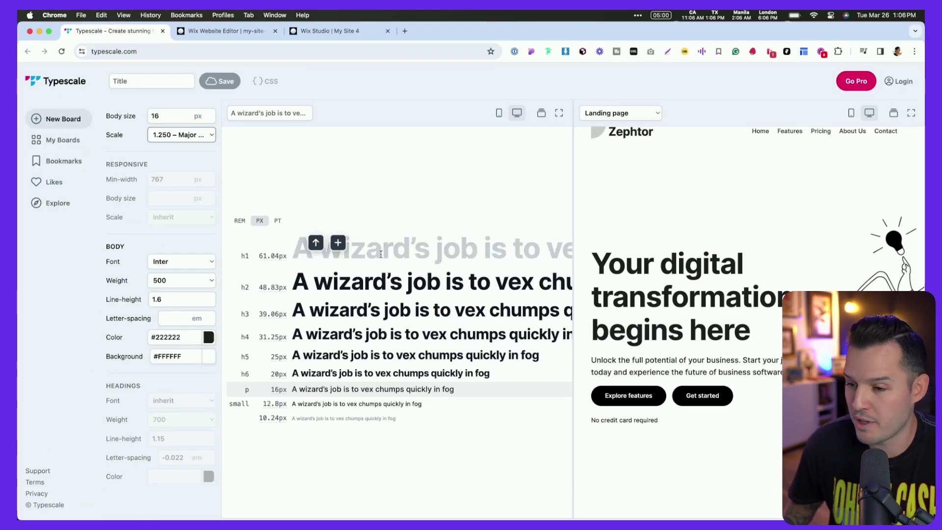
{"action": "left_click", "coordinate": [188, 142]}
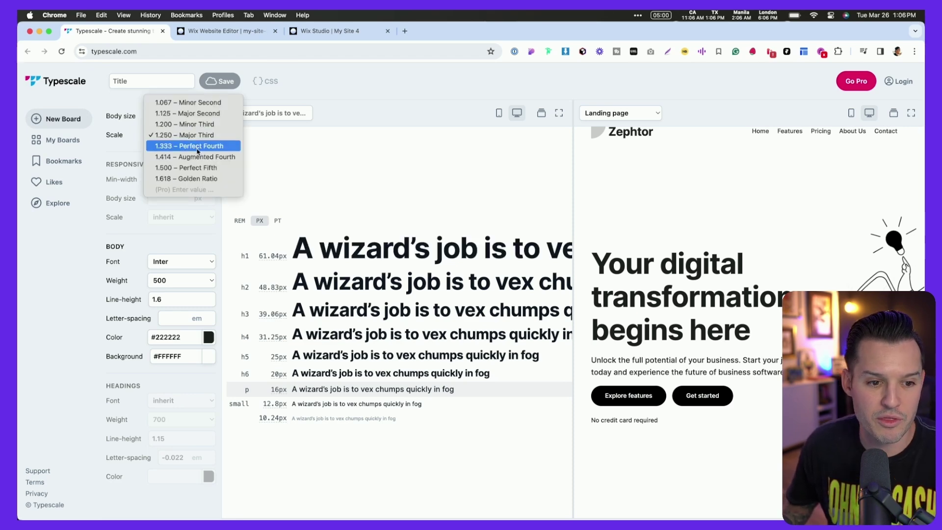
{"action": "left_click", "coordinate": [205, 148]}
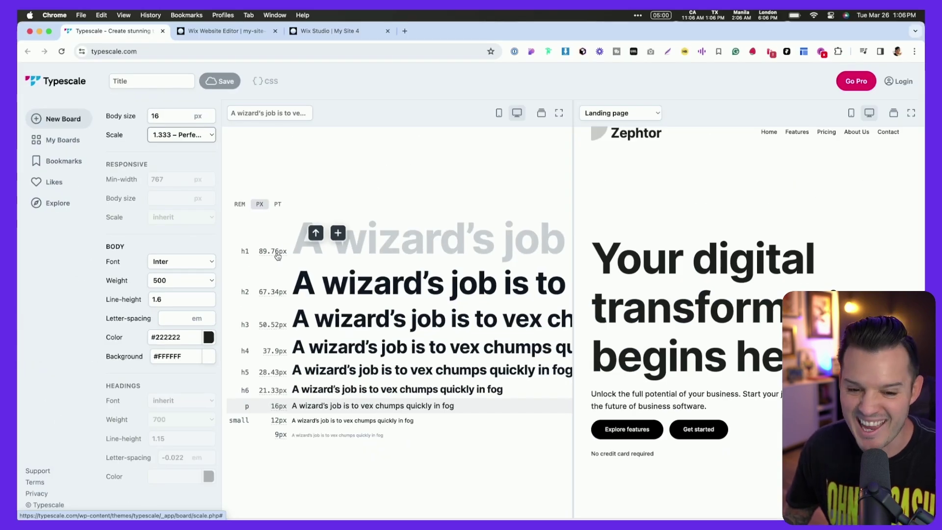
{"action": "left_click", "coordinate": [911, 114]}
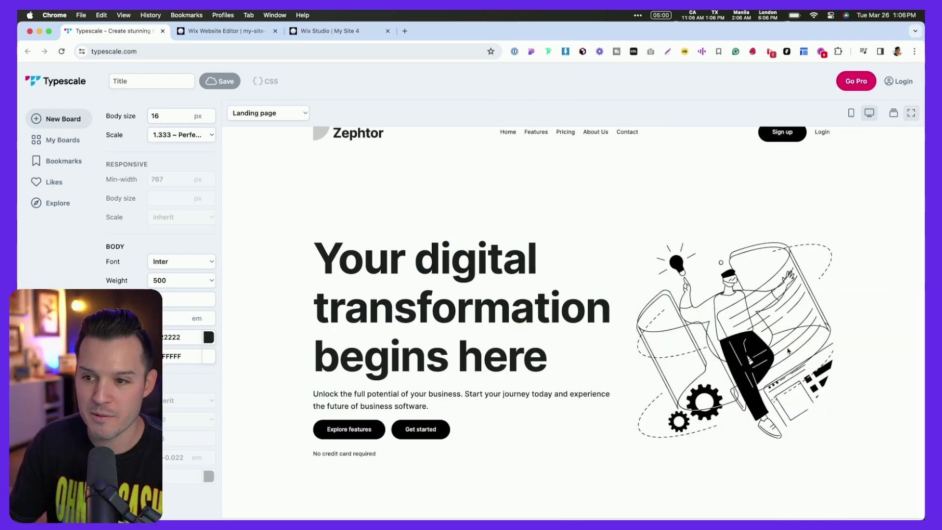
{"action": "left_click_drag", "start_coordinate": [343, 250], "coordinate": [505, 317]}
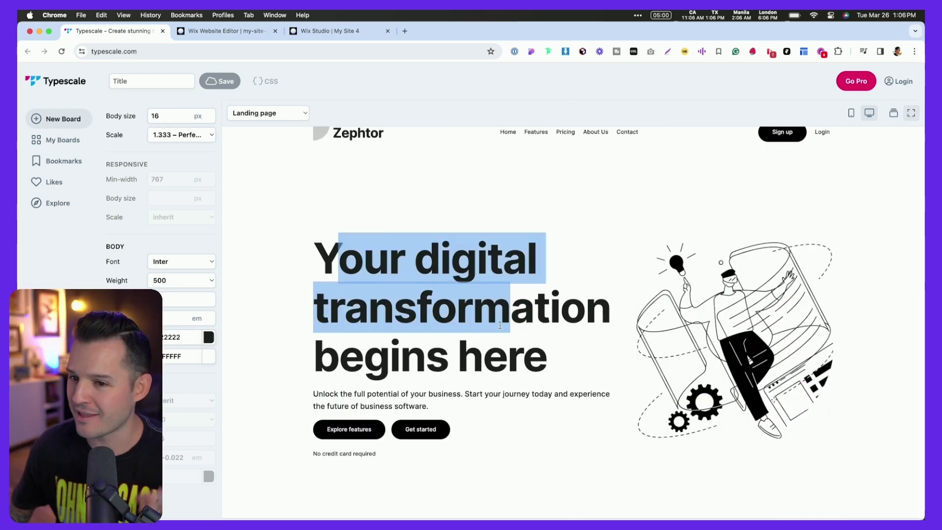
{"action": "scroll", "coordinate": [504, 317], "scroll_direction": "down", "scroll_amount": 2}
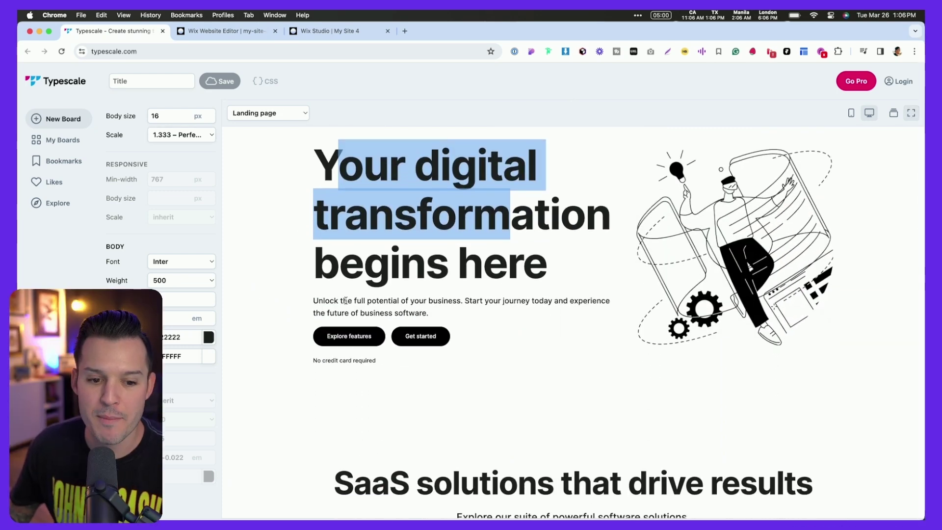
{"action": "scroll", "coordinate": [346, 304], "scroll_direction": "down", "scroll_amount": 5}
{"action": "scroll", "coordinate": [500, 256], "scroll_direction": "up", "scroll_amount": 6}
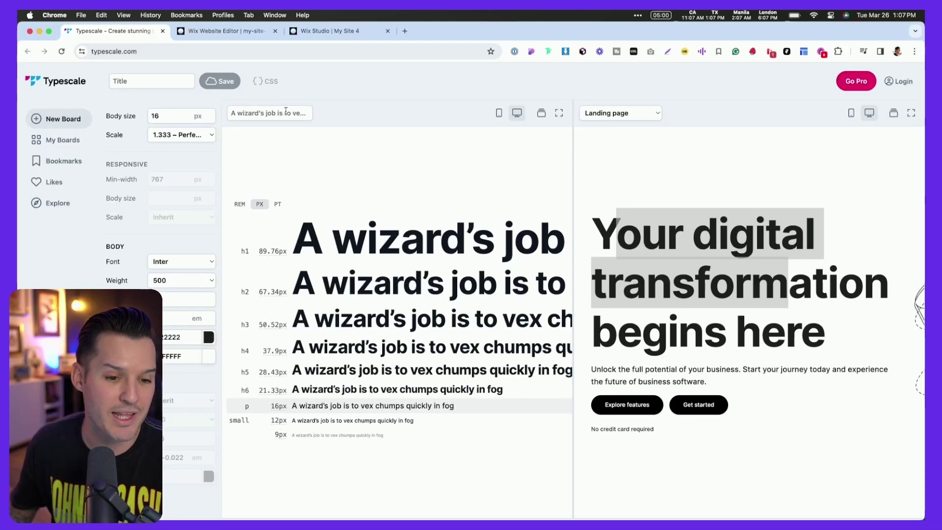
- Review the Perfect Fourth sizes, from the 89.76px h1 down to 9px text
{"action": "mouse_move", "coordinate": [266, 256]}
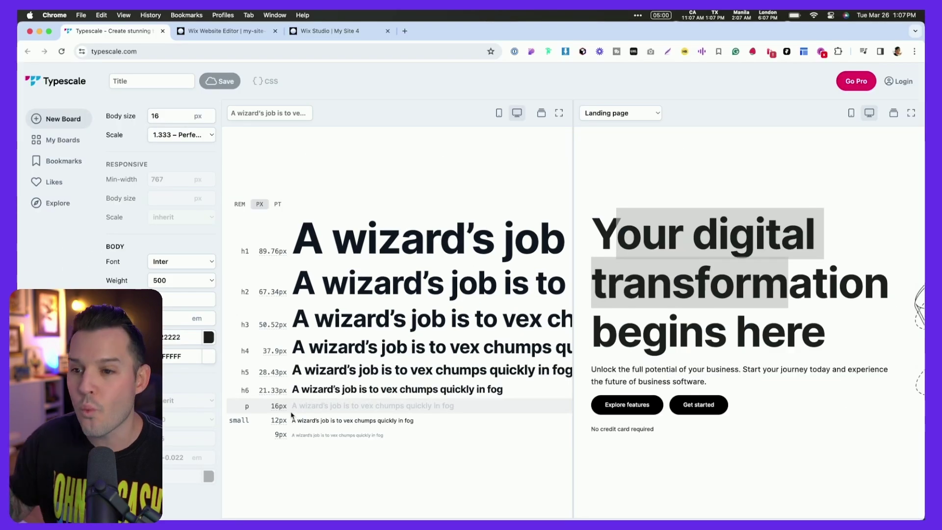
- Change the site's Paragraph 1 typography style from 24px to 16px
{"action": "left_click", "coordinate": [233, 31]}
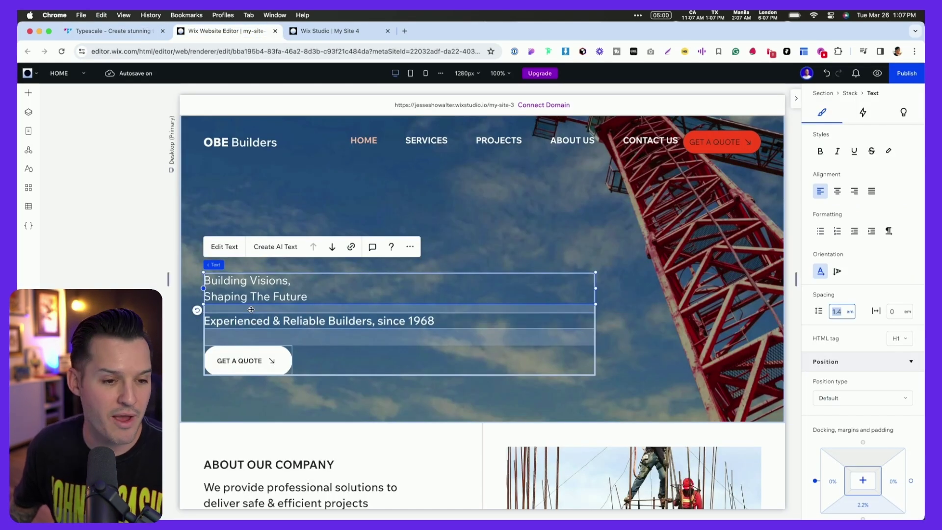
{"action": "left_click", "coordinate": [29, 172]}
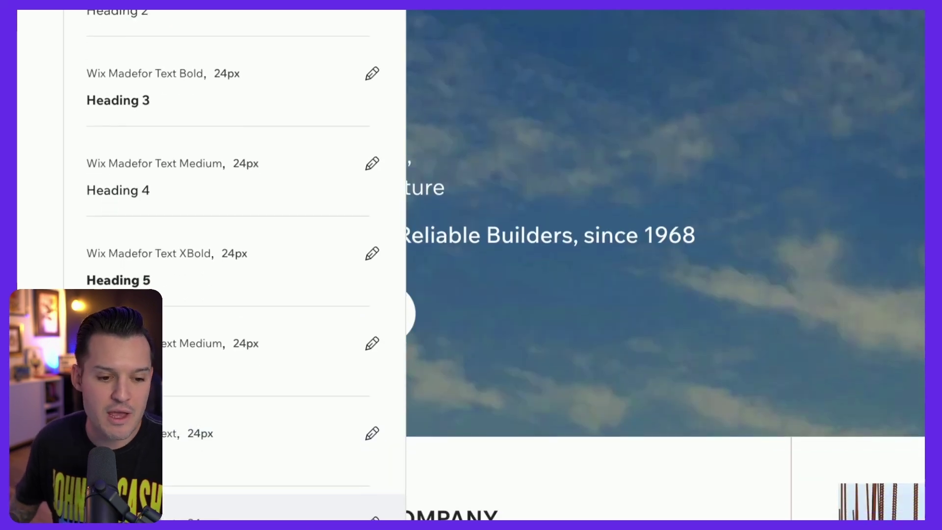
{"action": "scroll", "coordinate": [247, 399], "scroll_direction": "down", "scroll_amount": 2}
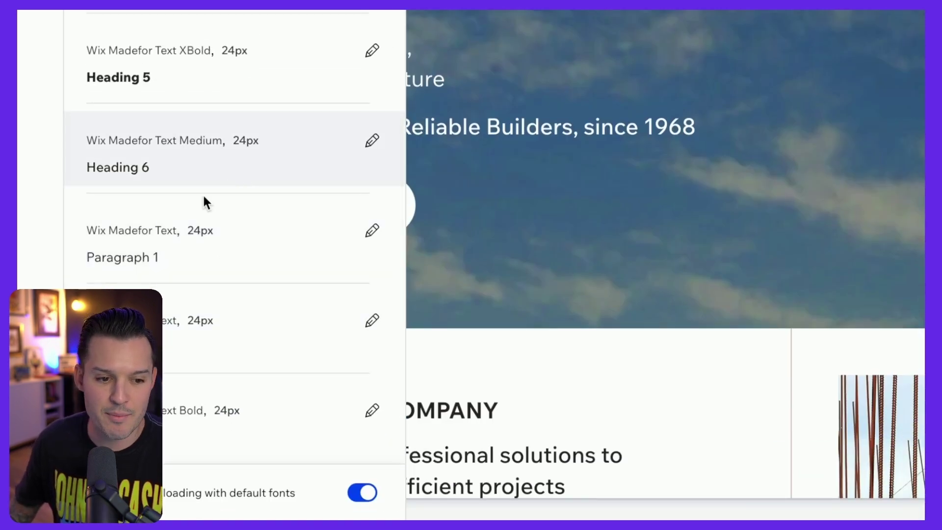
{"action": "left_click", "coordinate": [372, 231]}
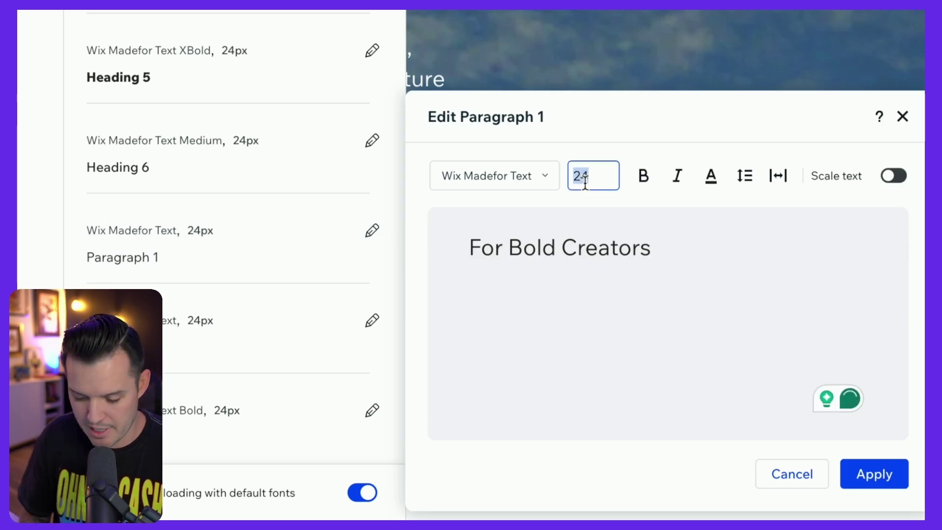
{"action": "type", "text": "16"}
{"action": "left_click", "coordinate": [874, 481]}
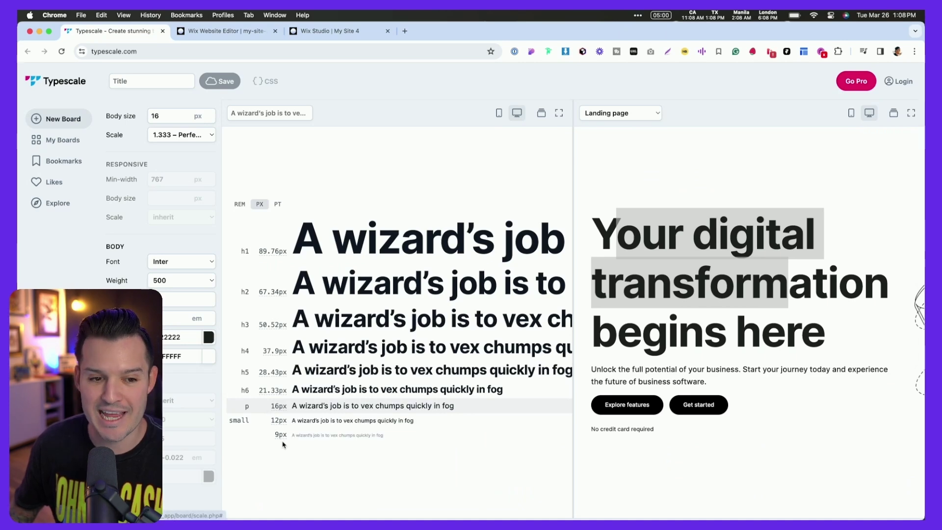
- Set the Paragraph 2 style to 12px and Paragraph 3 to 9px
{"action": "key", "text": "super+Tab"}
{"action": "key", "text": "ctrl+Tab"}
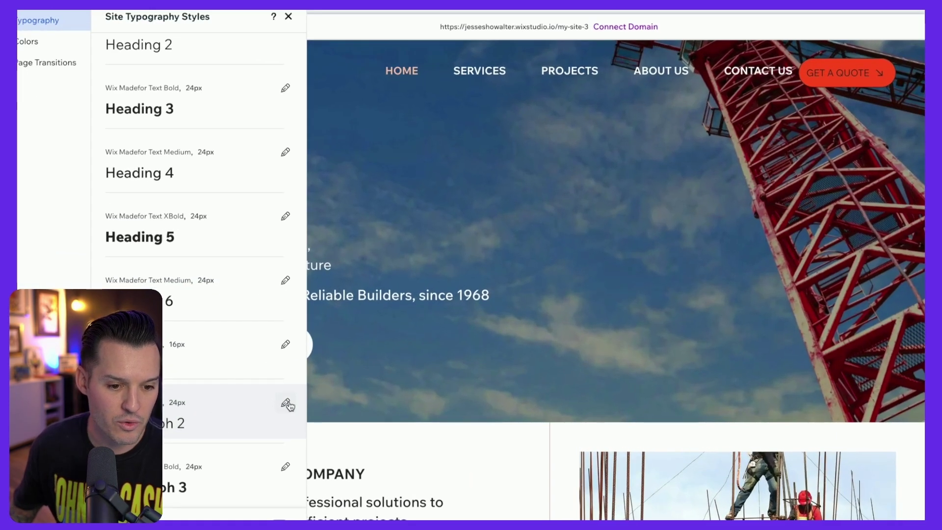
{"action": "left_click", "coordinate": [286, 404]}
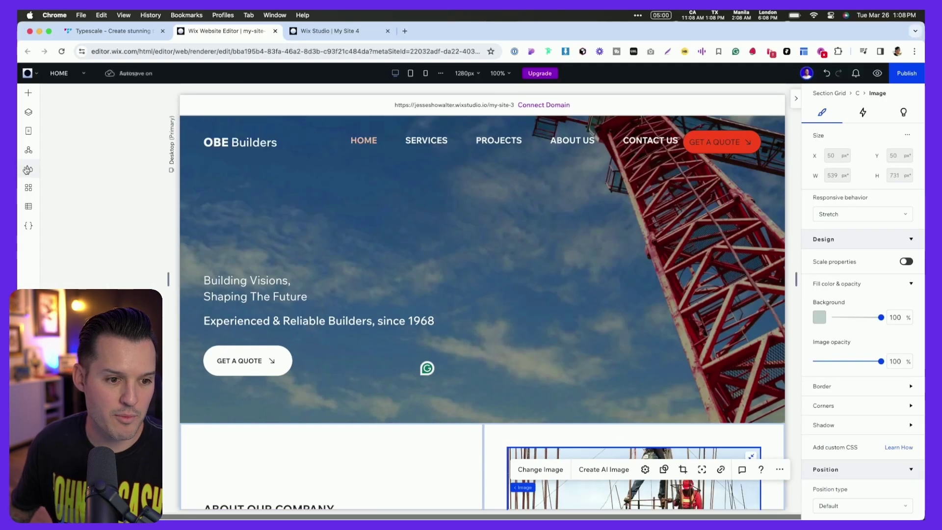
{"action": "left_click", "coordinate": [26, 170]}
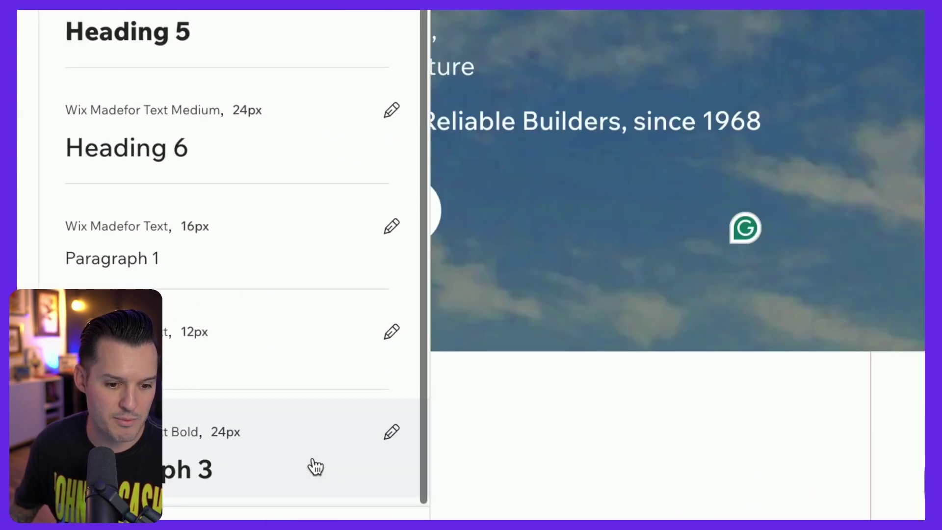
{"action": "left_click", "coordinate": [319, 464]}
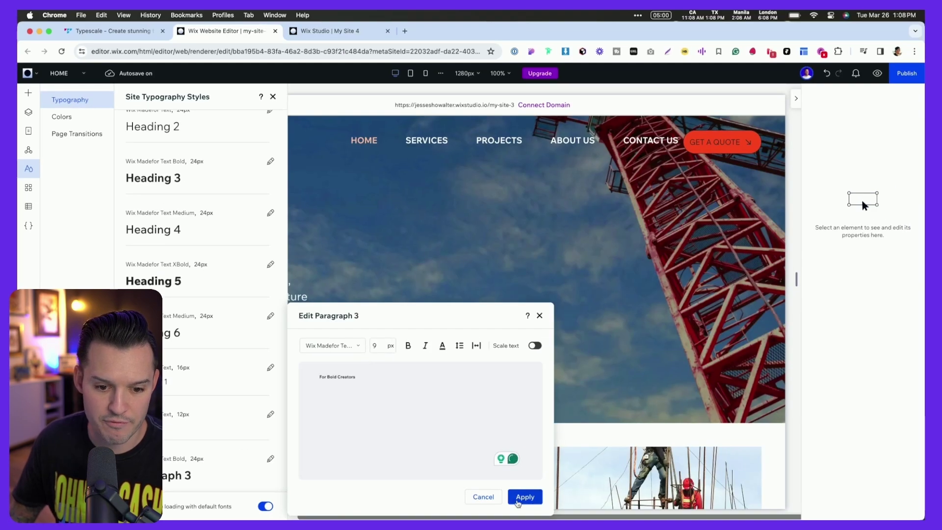
{"action": "left_click", "coordinate": [524, 497]}
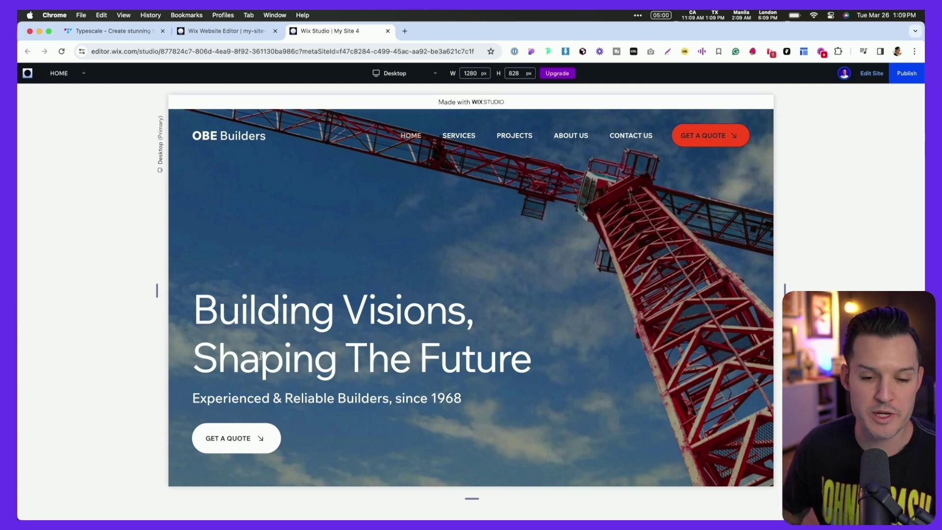
- Widen the OBE Builders canvas to 1536px and scroll down the page
{"action": "left_click_drag", "start_coordinate": [785, 290], "coordinate": [846, 290]}
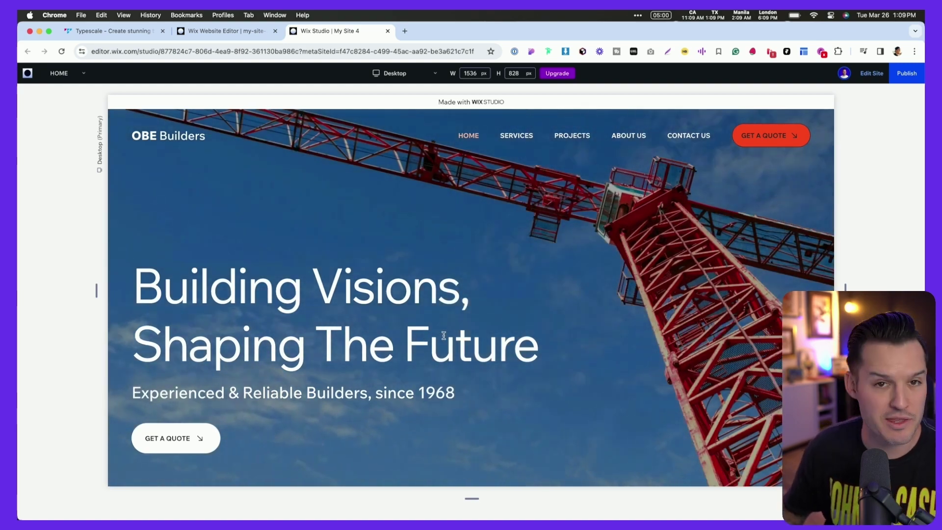
{"action": "scroll", "coordinate": [444, 335], "scroll_direction": "down", "scroll_amount": 3}
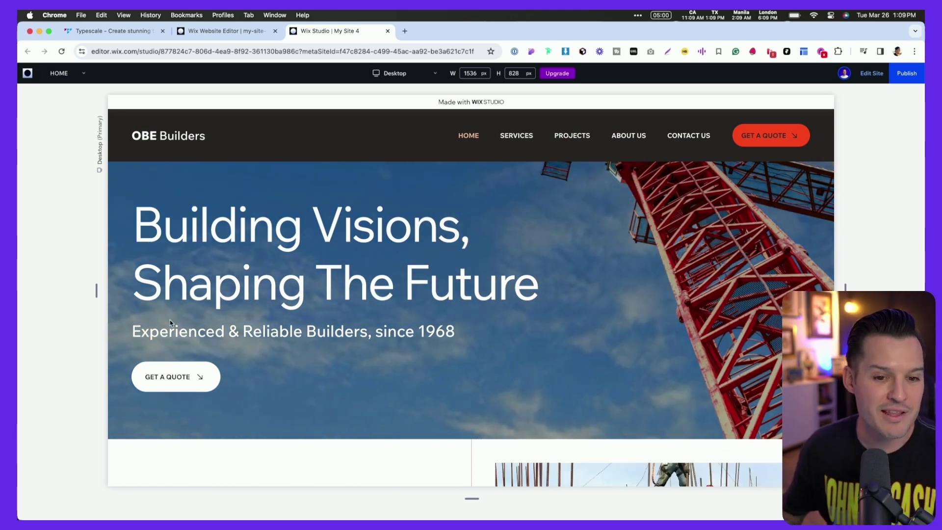
{"action": "left_click_drag", "start_coordinate": [163, 214], "coordinate": [273, 230]}
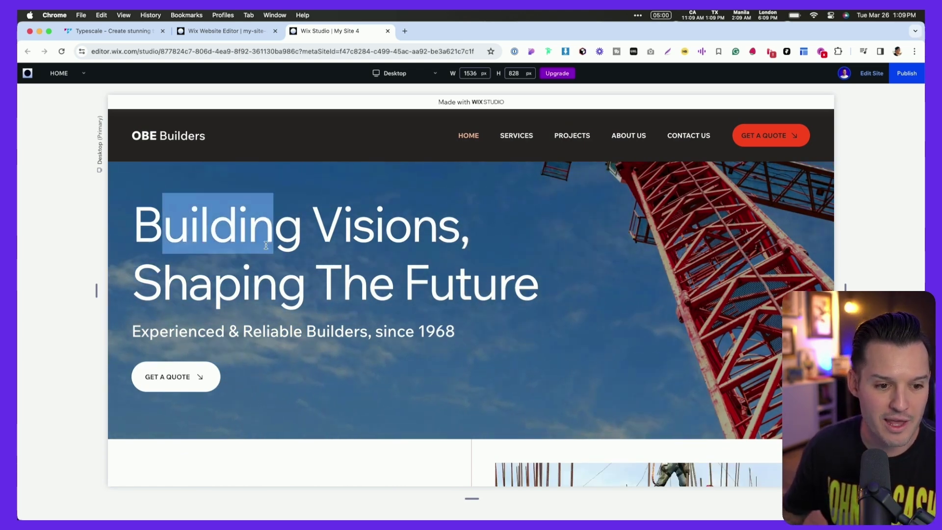
{"action": "left_click_drag", "start_coordinate": [152, 332], "coordinate": [281, 333]}
{"action": "scroll", "coordinate": [288, 330], "scroll_direction": "down", "scroll_amount": 6}
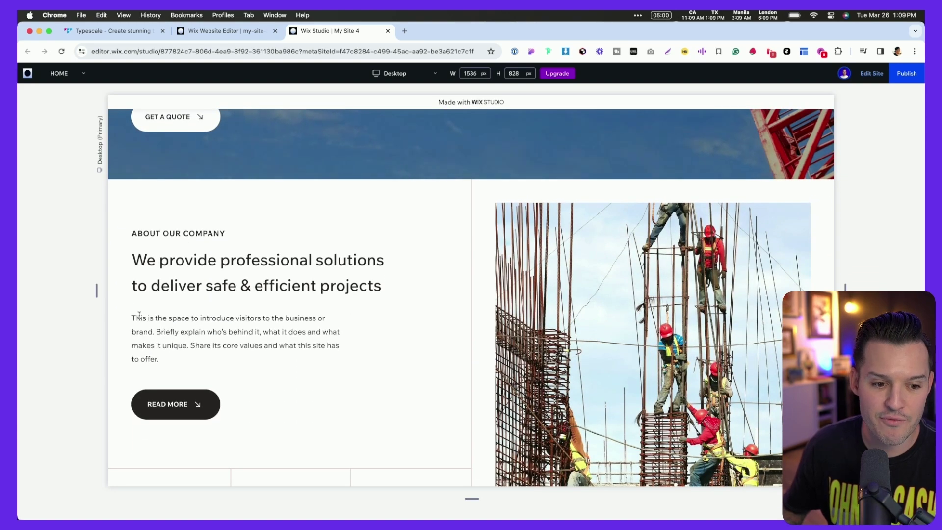
{"action": "left_click_drag", "start_coordinate": [195, 278], "coordinate": [216, 236]}
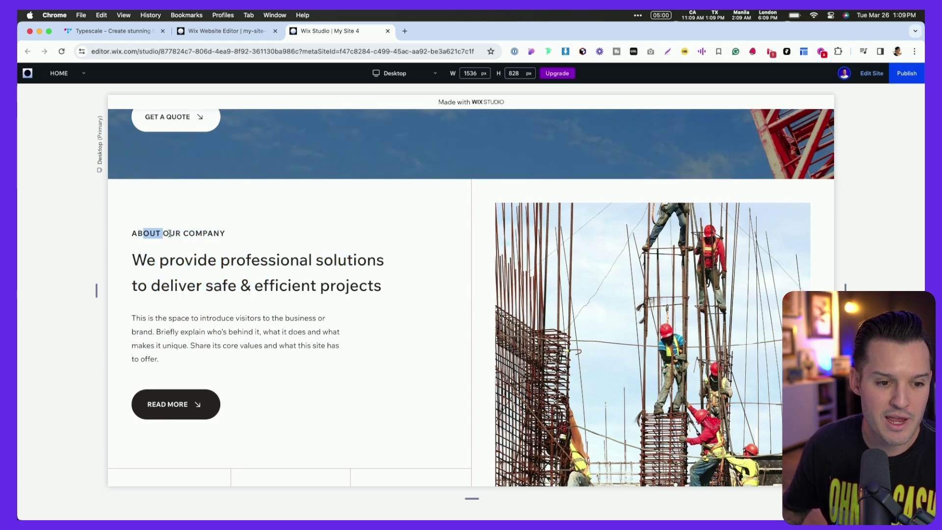
{"action": "scroll", "coordinate": [217, 307], "scroll_direction": "down", "scroll_amount": 5}
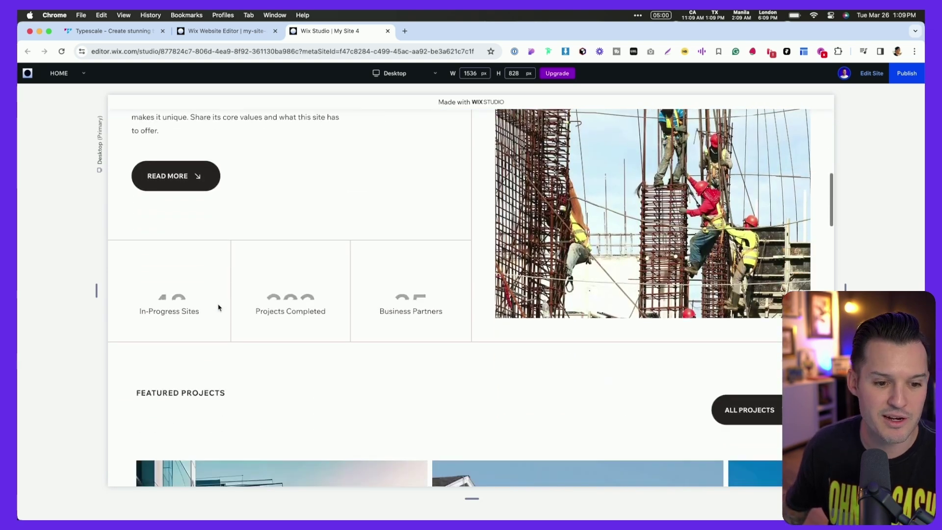
{"action": "scroll", "coordinate": [228, 342], "scroll_direction": "down", "scroll_amount": 5}
{"action": "scroll", "coordinate": [229, 342], "scroll_direction": "up", "scroll_amount": 15}
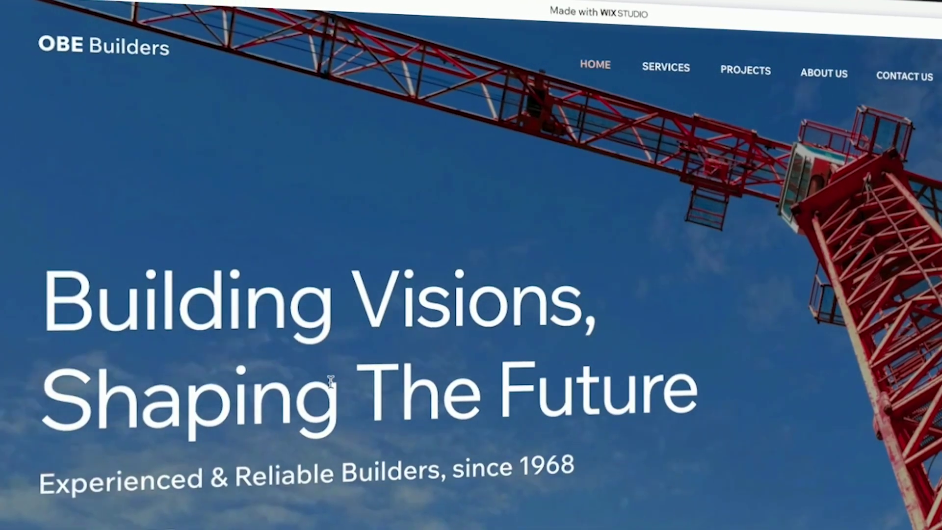
{"action": "scroll", "coordinate": [325, 377], "scroll_direction": "down", "scroll_amount": 2}
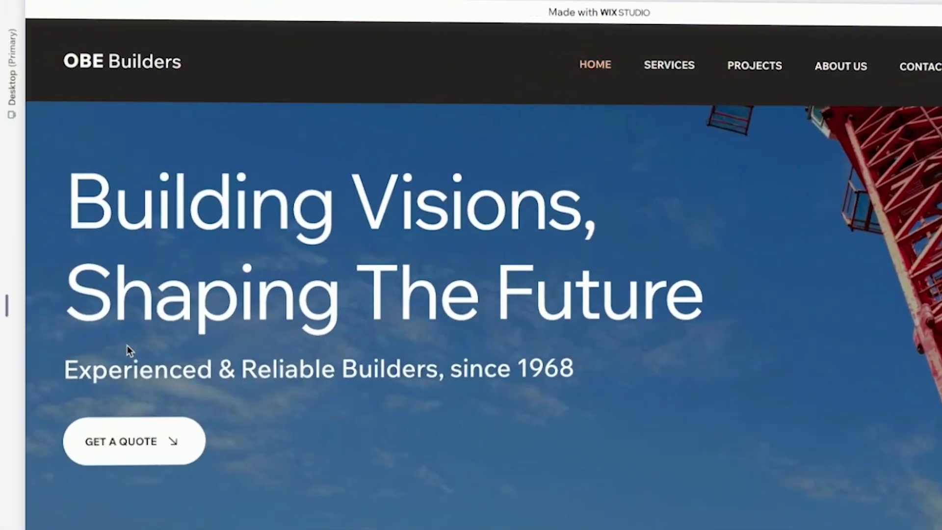